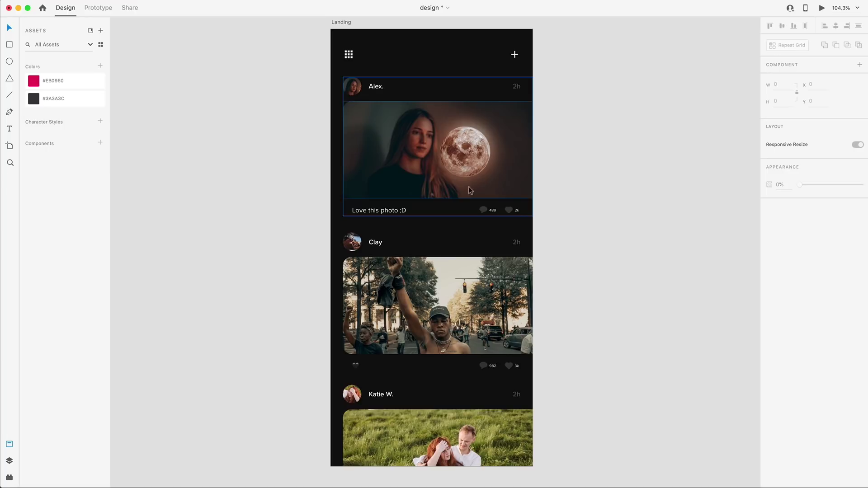
left_click(447, 136)
double_click(454, 315)
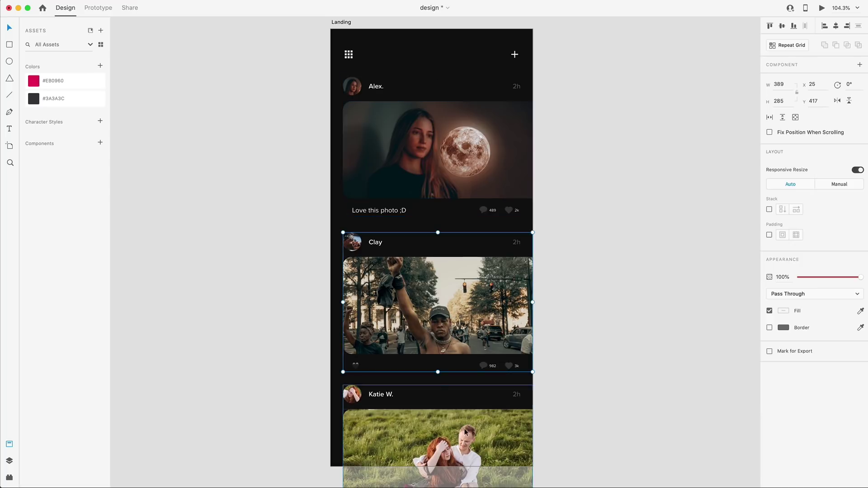
key("Tab")
left_click(453, 176)
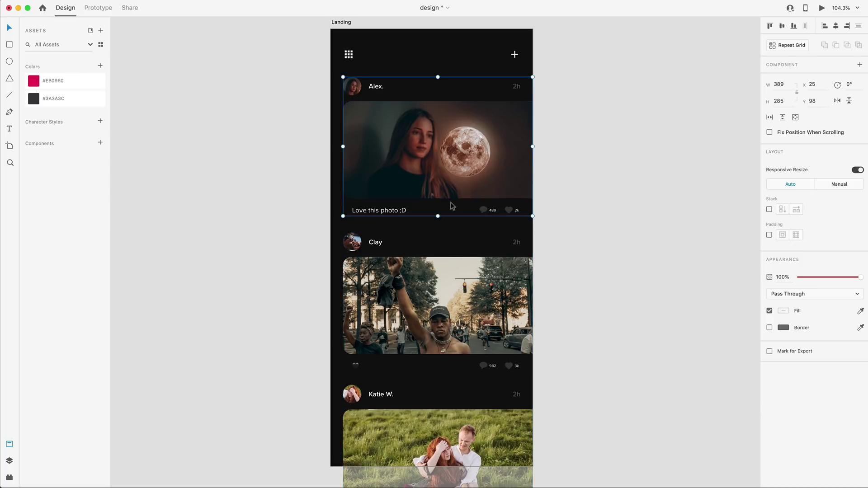
left_click(450, 316, "shift")
left_click(449, 429, "shift")
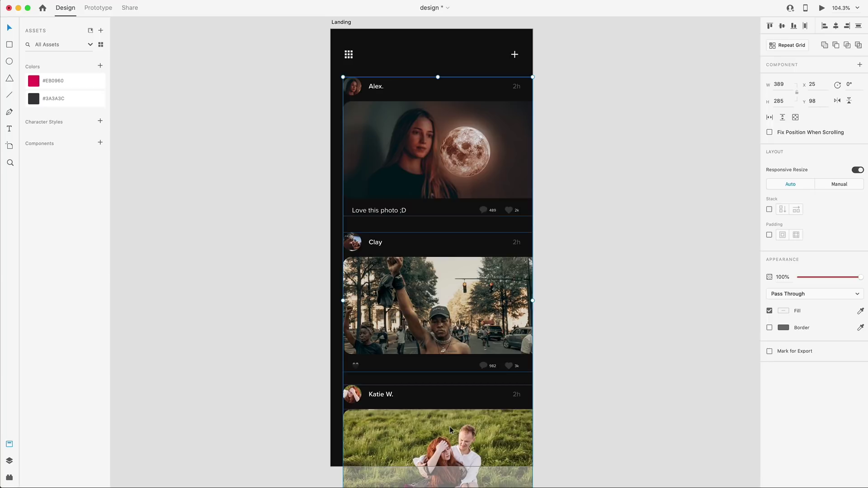
key("super+g")
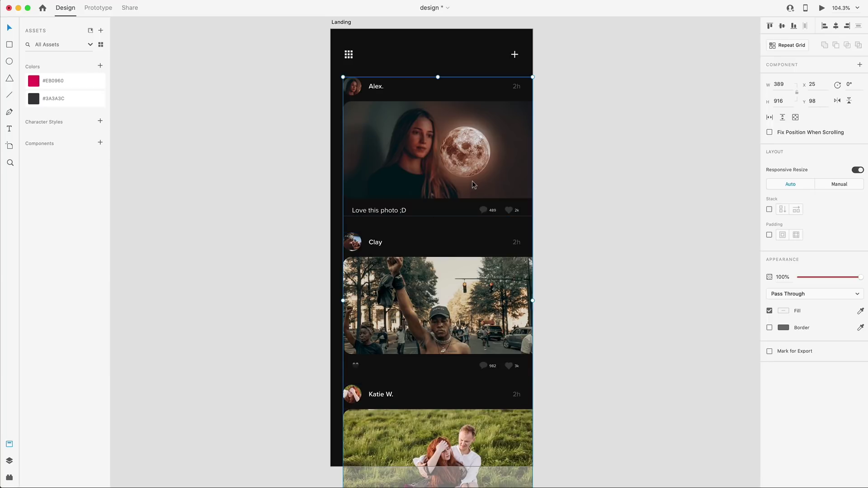
left_click(769, 210)
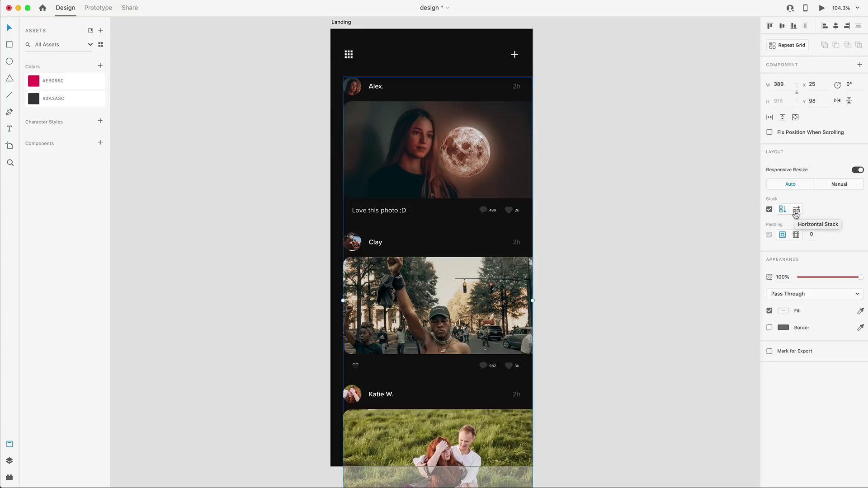
- Move the Clay card to the top of the stack and adjust the gaps between cards
double_click(420, 142)
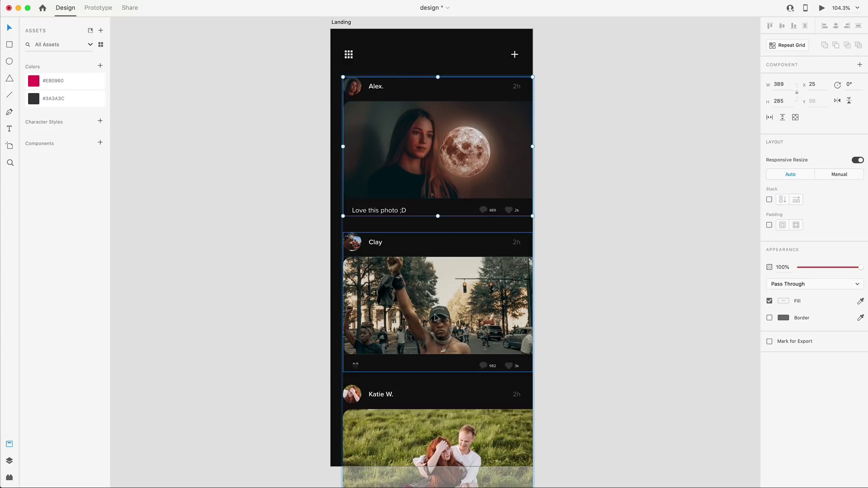
left_click_drag(435, 318, 436, 162)
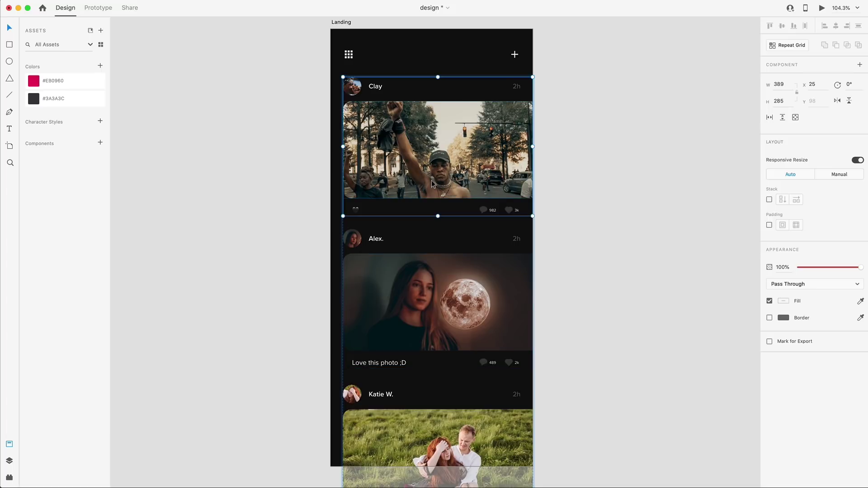
mouse_move(415, 223)
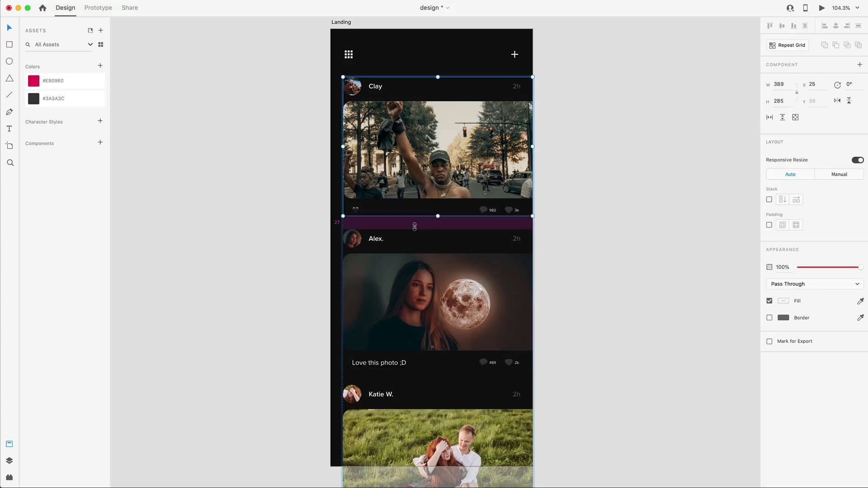
left_click_drag(415, 226, 419, 249)
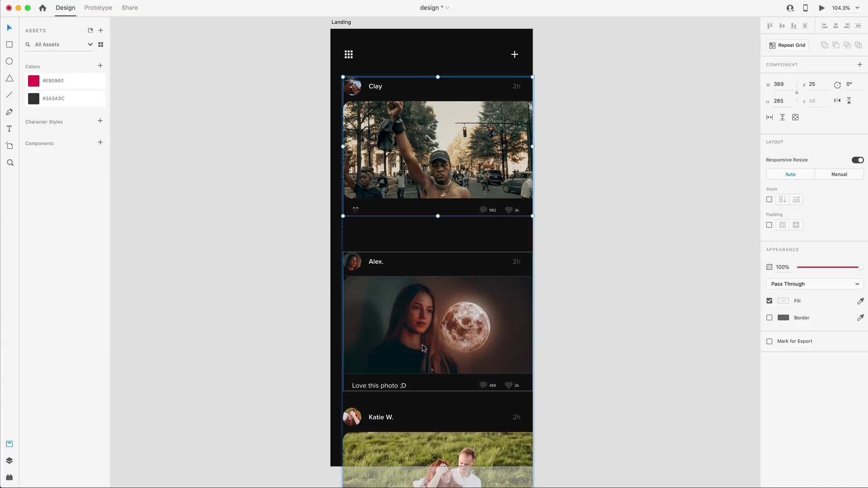
mouse_move(410, 399)
mouse_move(410, 400)
left_mouse_down()
mouse_move(410, 416)
mouse_move(410, 404)
left_mouse_up()
mouse_move(394, 234)
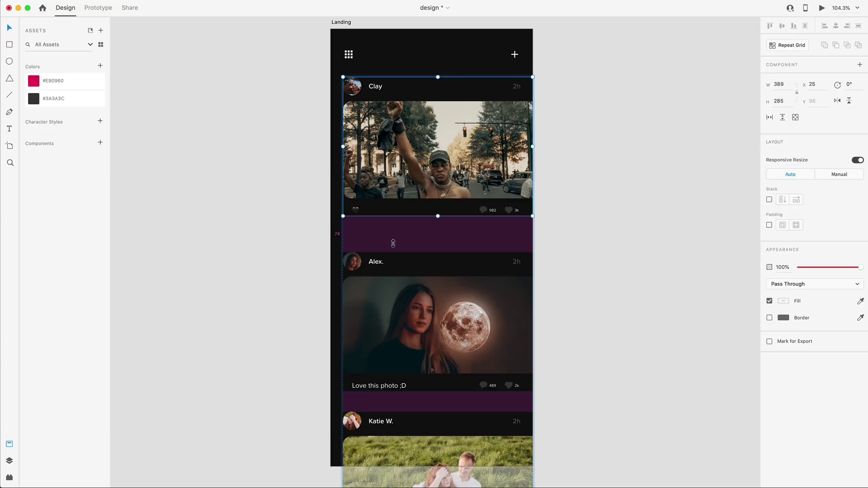
left_click_drag(393, 243, 397, 223)
mouse_move(404, 376)
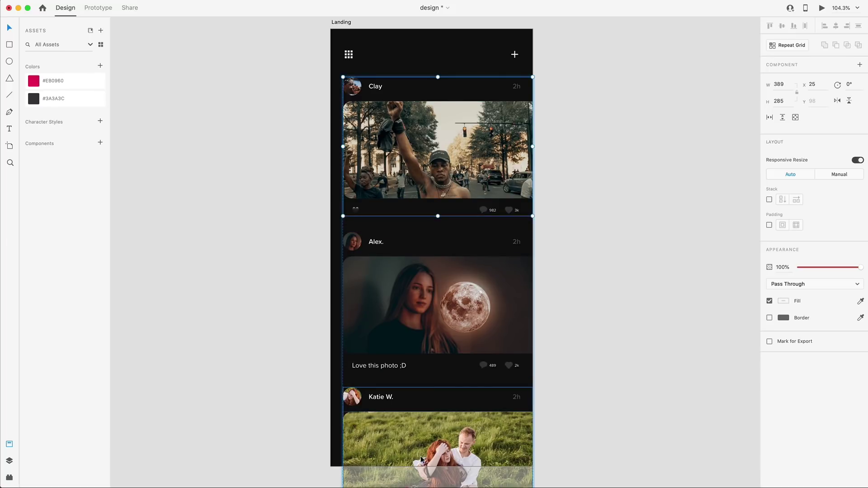
left_click_drag(421, 460, 425, 303)
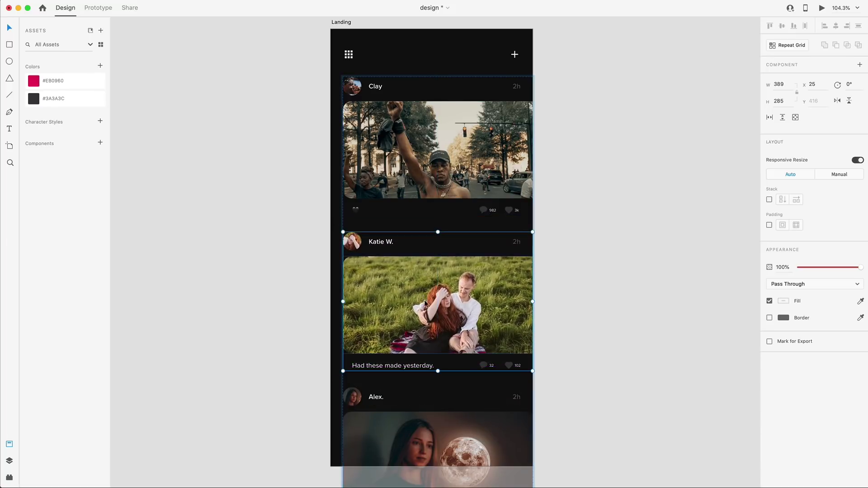
left_click(617, 311)
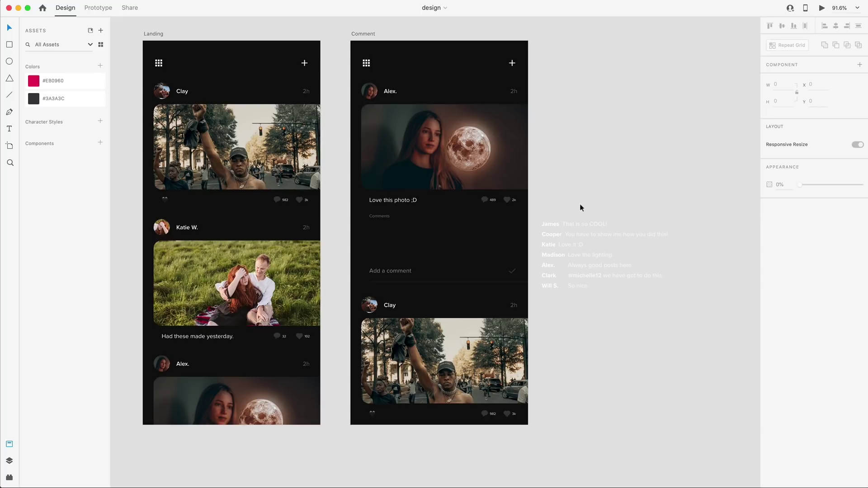
- Scroll the canvas to show the Comment artboard's comment area and its loose comment lines
scroll(500, 258, "up", 5)
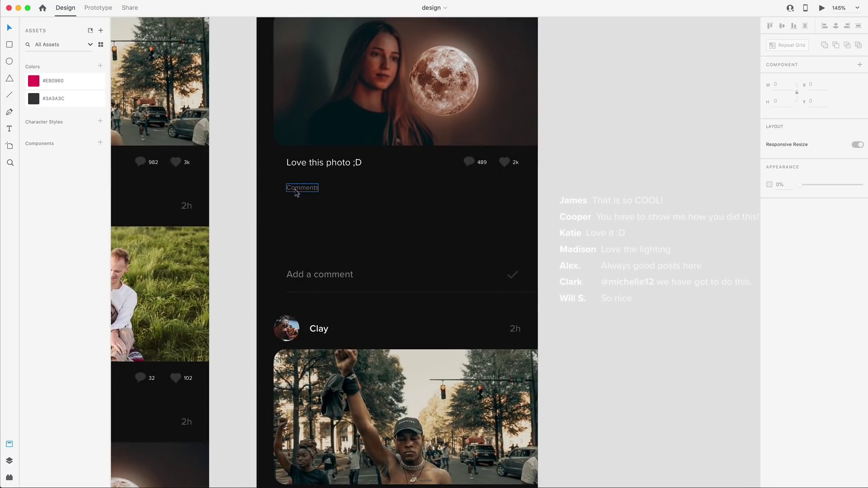
scroll(334, 237, "right", 3)
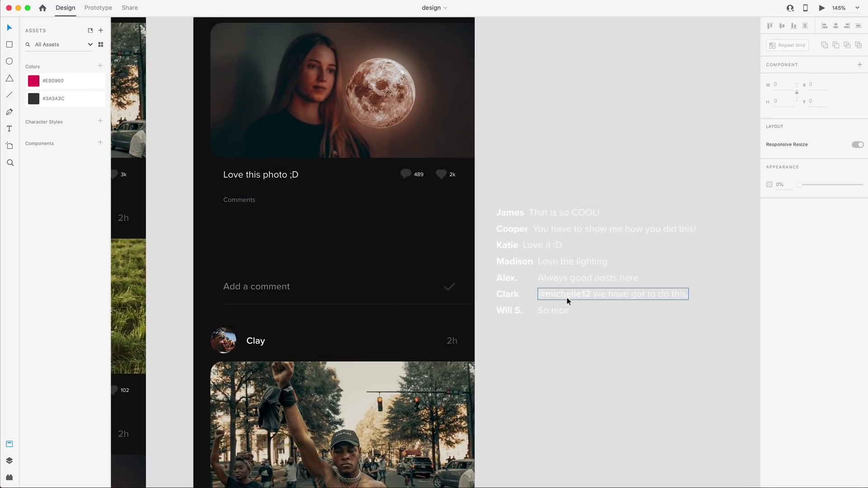
- Select all seven comment text layers and make them a Vertical Scroll group
left_click_drag(556, 254, 488, 193)
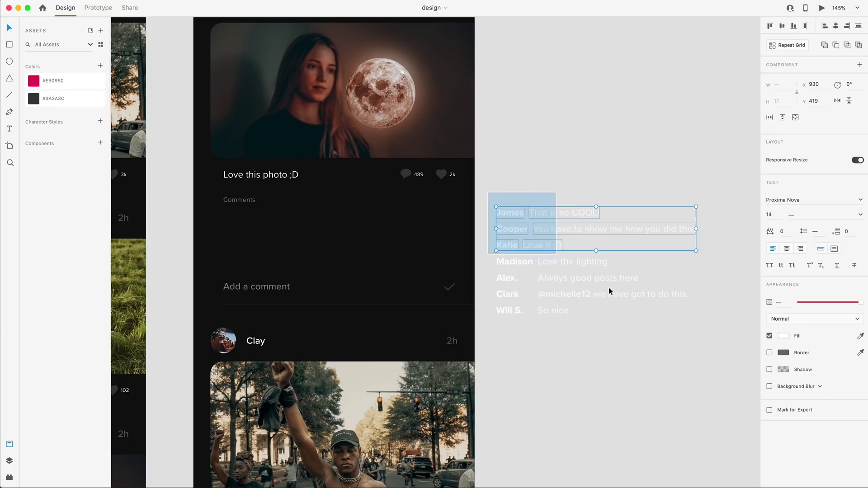
left_click_drag(610, 292, 701, 362)
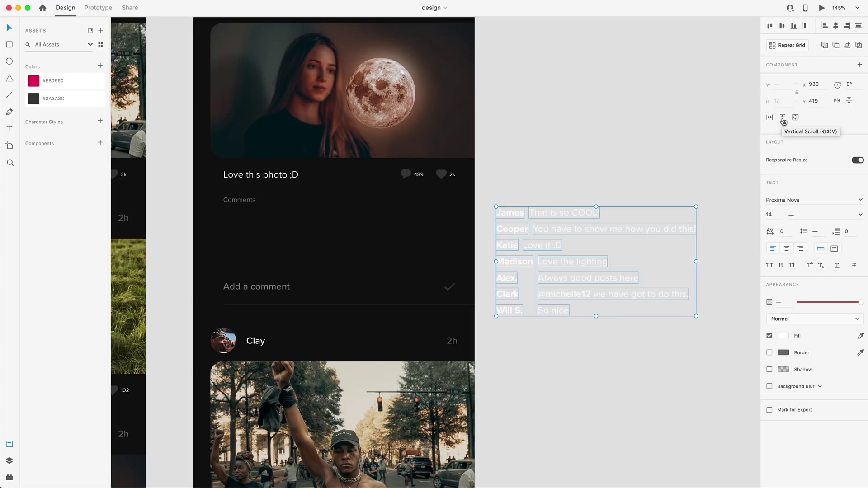
left_click(782, 118)
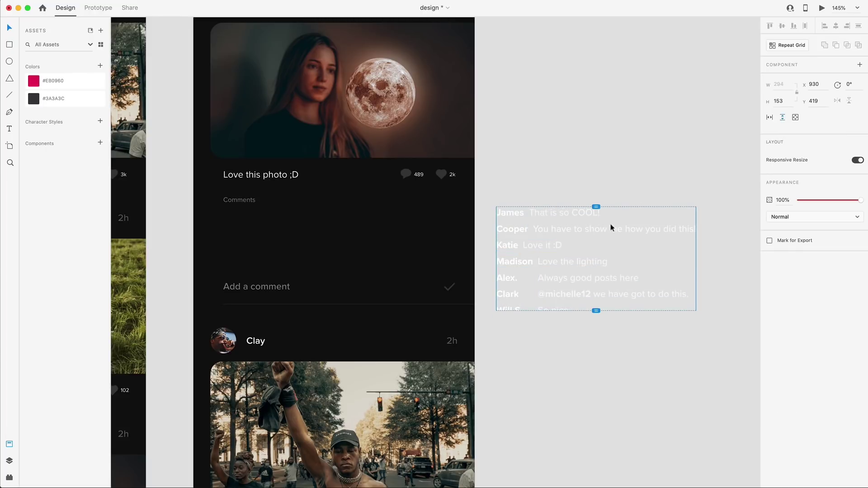
- Resize the scroll viewport to four comments and place it under Comments on the artboard
left_click_drag(596, 212, 596, 207)
left_click_drag(596, 311, 597, 271)
left_click_drag(515, 236, 238, 218)
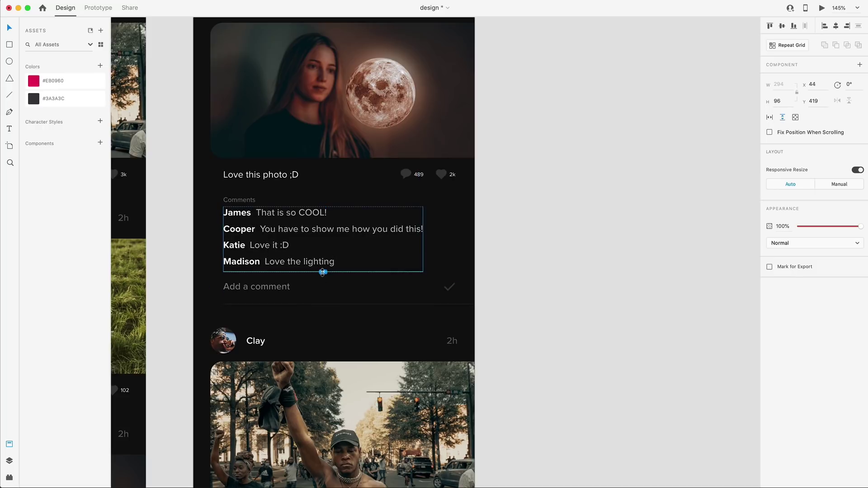
left_click(575, 340)
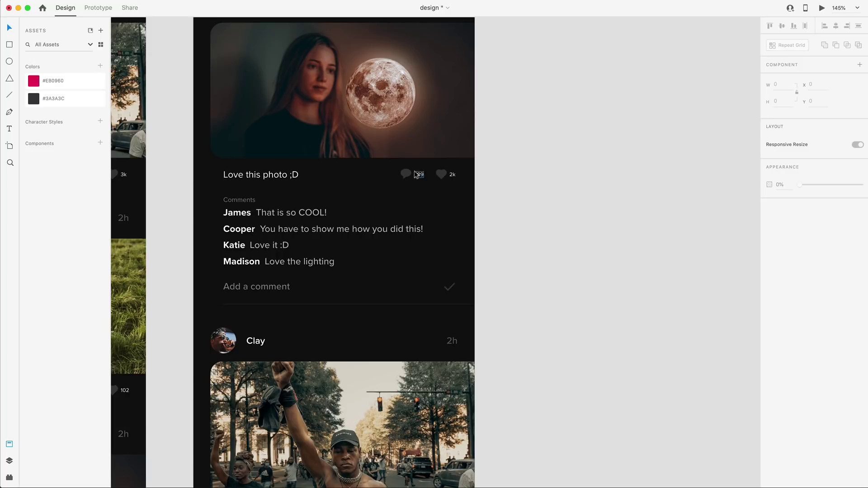
scroll(416, 175, "down", 5)
- Preview the Comment artboard and scroll through the Alex post's comments
left_click(295, 30)
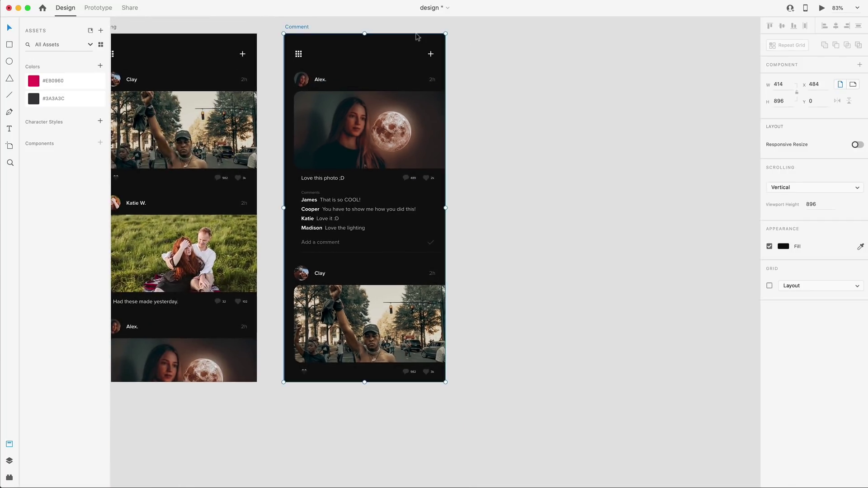
left_click(821, 8)
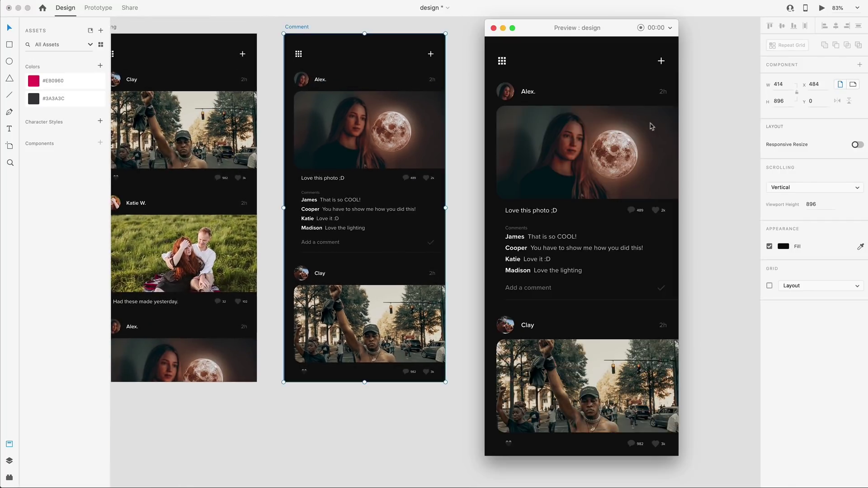
scroll(529, 254, "down", 2)
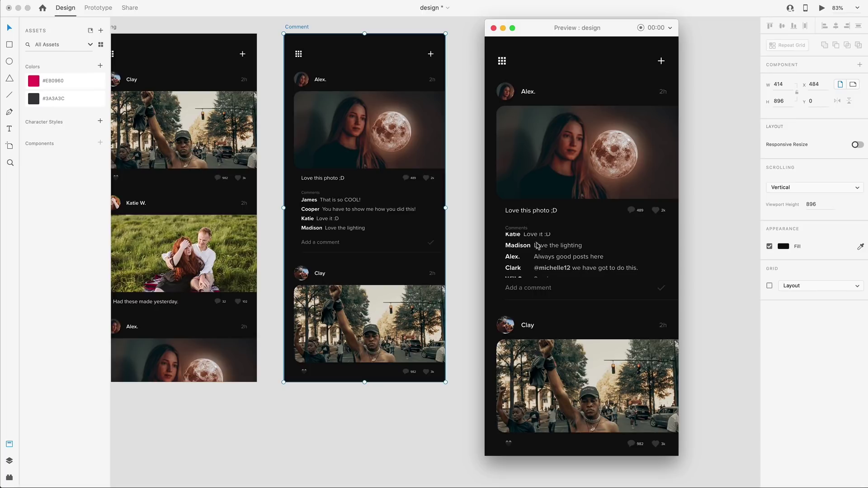
scroll(544, 262, "down", 1)
scroll(545, 272, "up", 3)
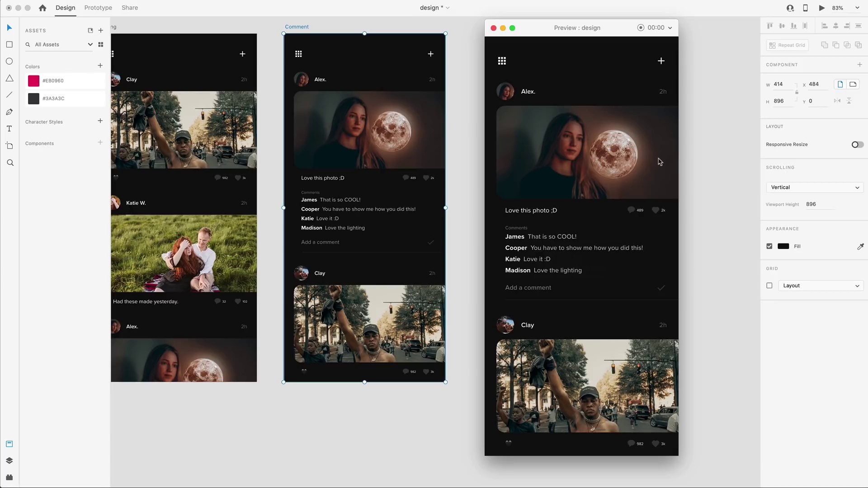
- Close the preview window and deselect the Comment artboard
left_click(493, 28)
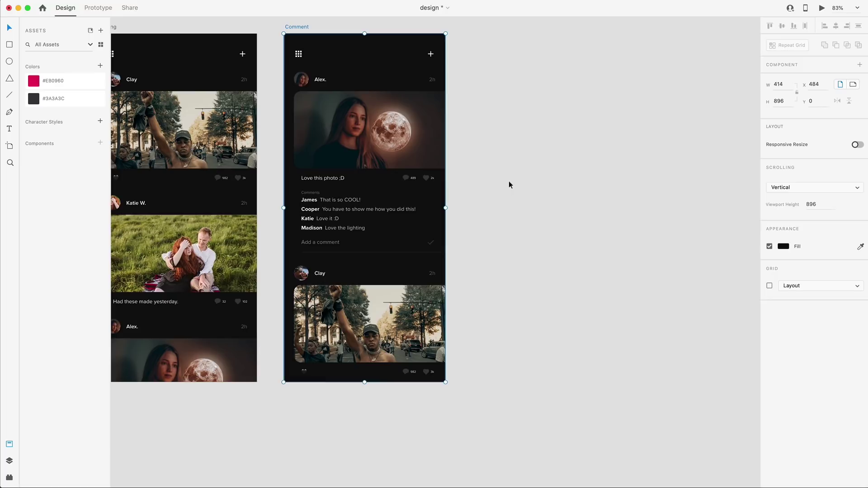
left_click(509, 185)
- Pan the canvas to fit the Design artboard with the TRACK landing page
scroll(490, 182, "left", 4)
scroll(490, 182, "up", 1)
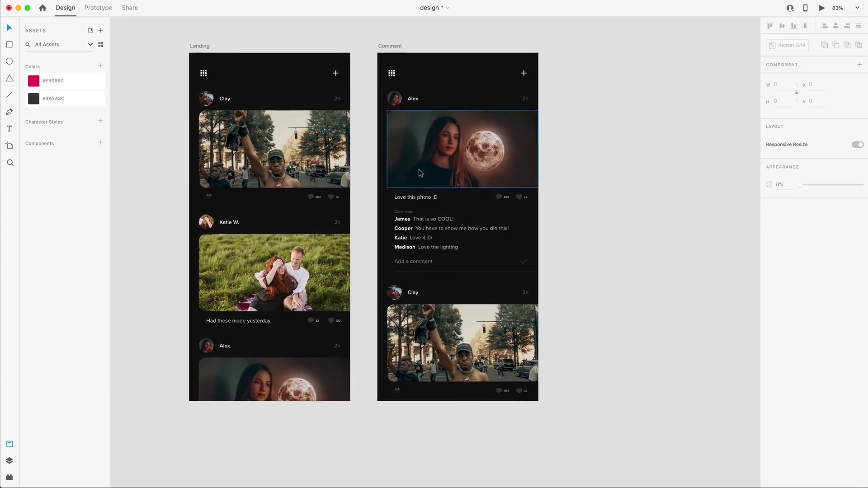
scroll(364, 157, "up", 1)
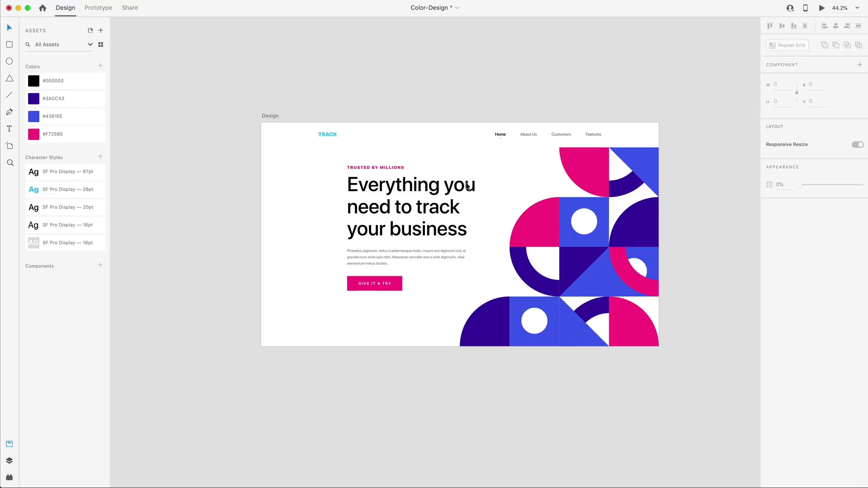
- Rename the black #000000 colour to Primary-black and the #4361EE blue to Main-Blue
scroll(478, 207, "up", 5)
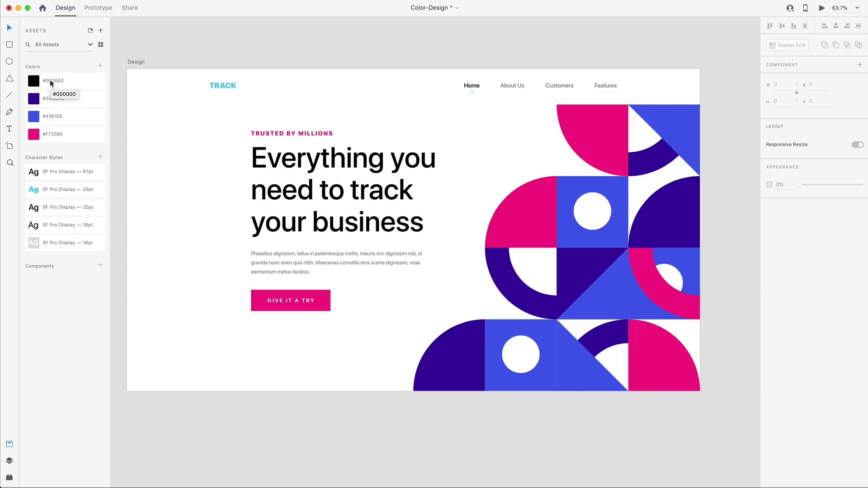
double_click(50, 80)
type("Primary-black")
key("Return")
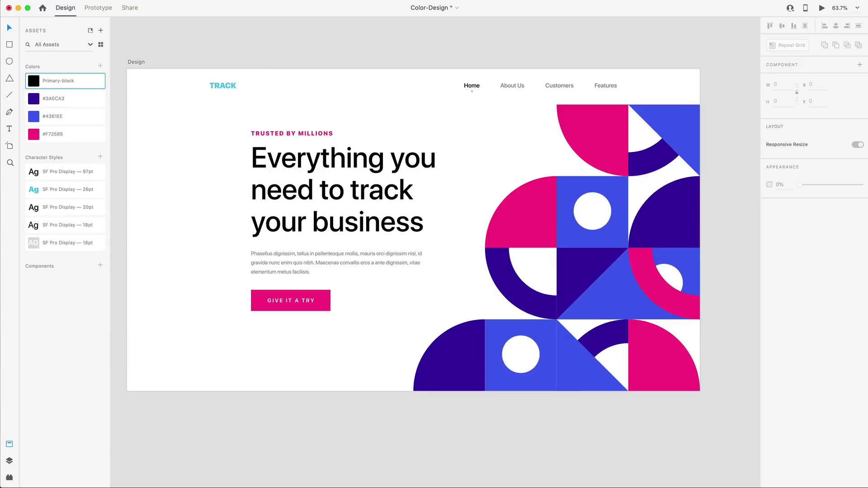
double_click(46, 116)
type("Main-Blue")
key("Return")
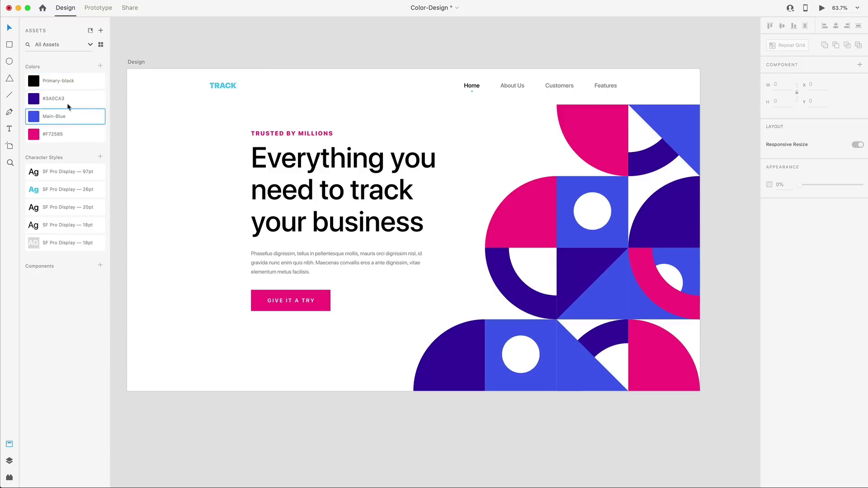
- Rename the 97pt character style to 'Hedaing H1'
double_click(61, 172)
type("Hedaing H1")
key("Return")
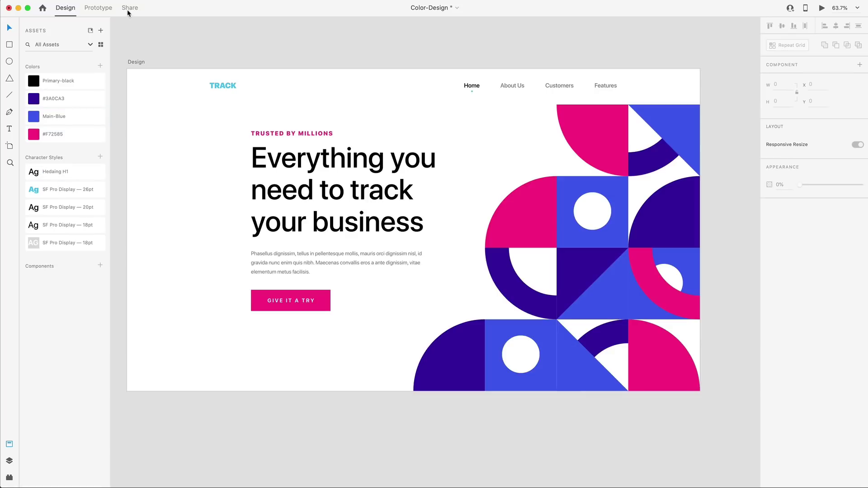
- Create a share link with View Setting set to Development and open it
left_click(128, 9)
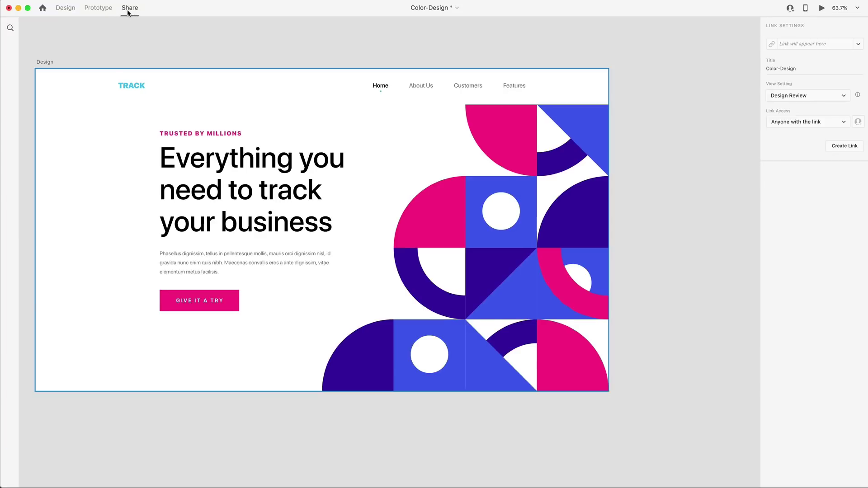
left_click(808, 96)
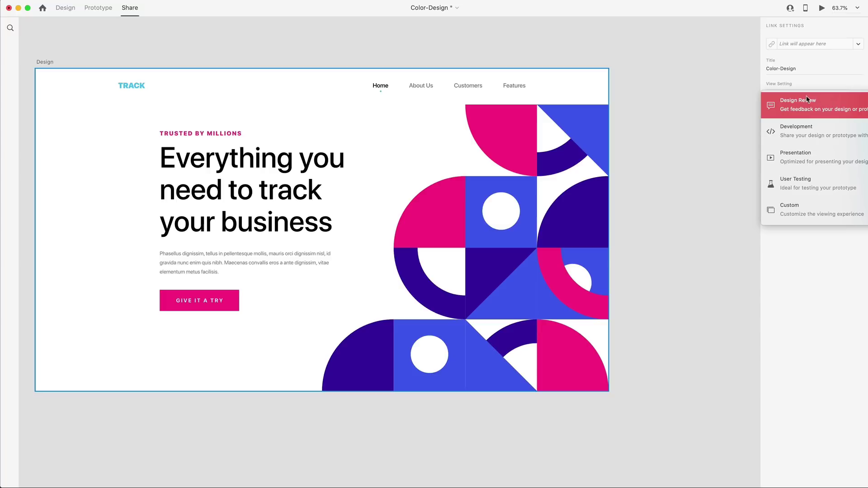
left_click(791, 146)
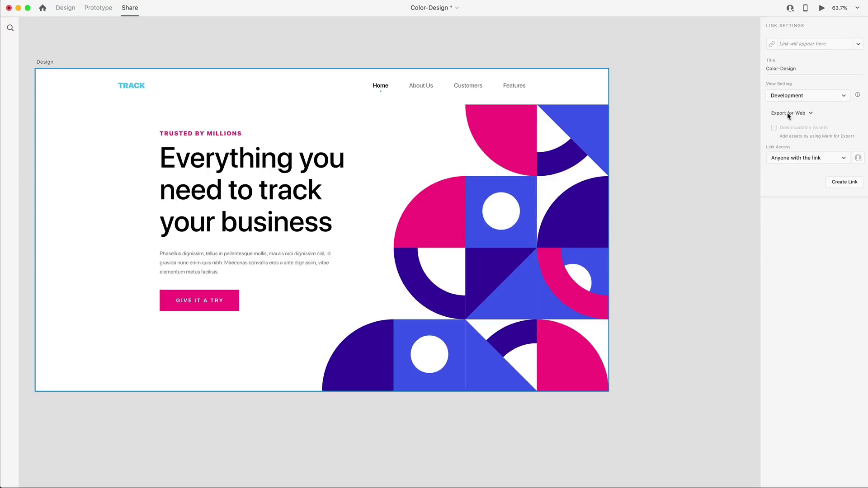
left_click(845, 183)
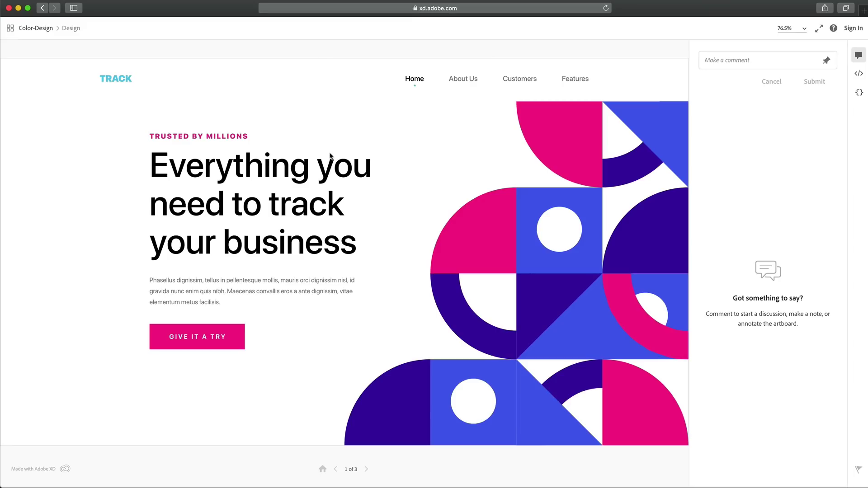
- Show the CSS variables and highlight the --main-blue and --primary-black names
left_click(856, 96)
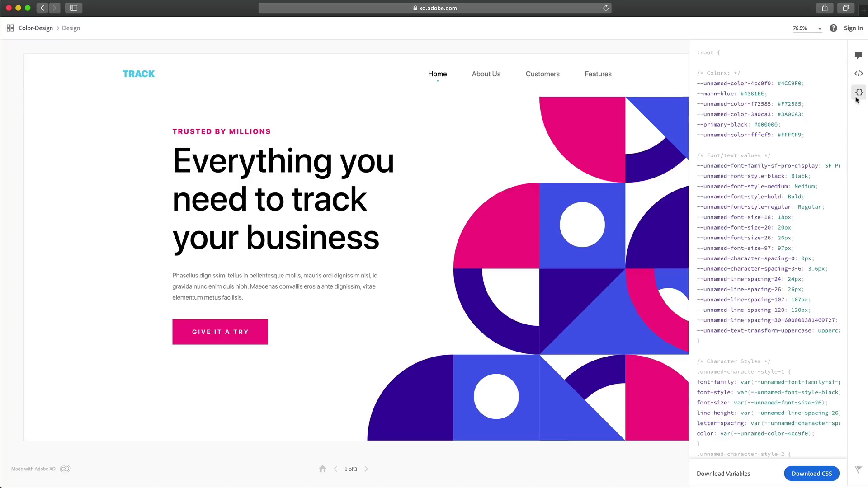
left_click_drag(703, 94, 736, 96)
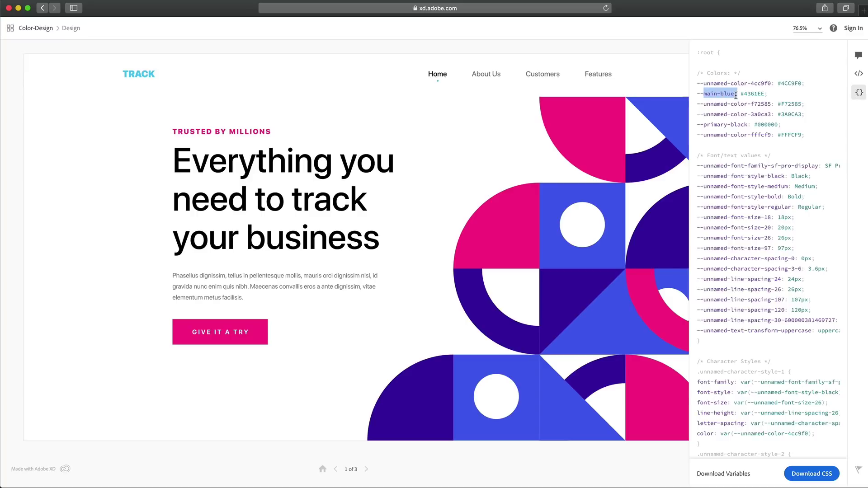
left_click_drag(703, 125, 747, 124)
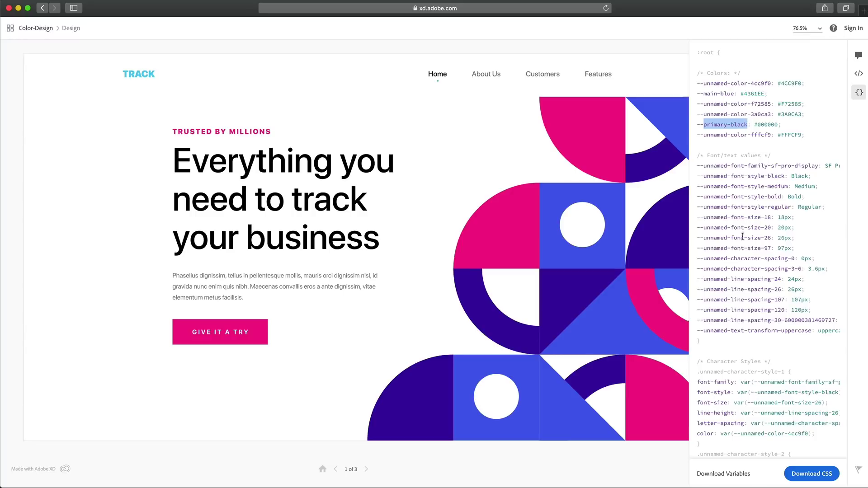
- Scroll through the CSS variable list and highlight another variable name
scroll(751, 271, "down", 5)
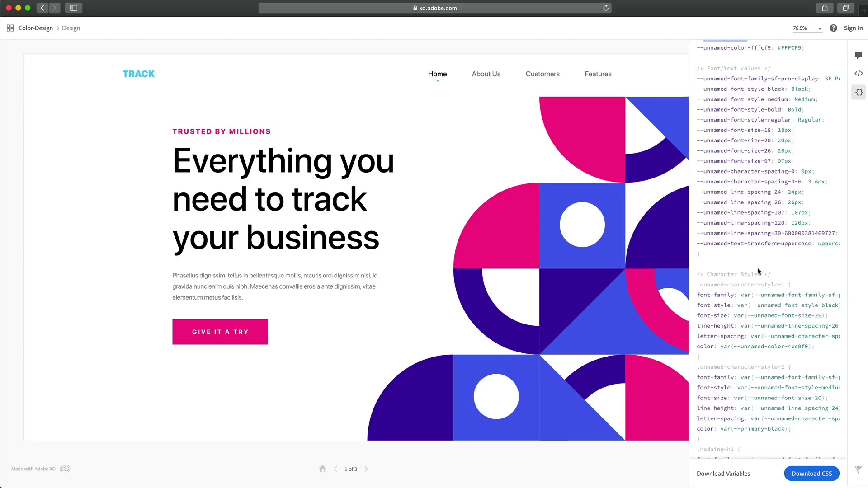
scroll(757, 270, "up", 1)
scroll(758, 270, "up", 1)
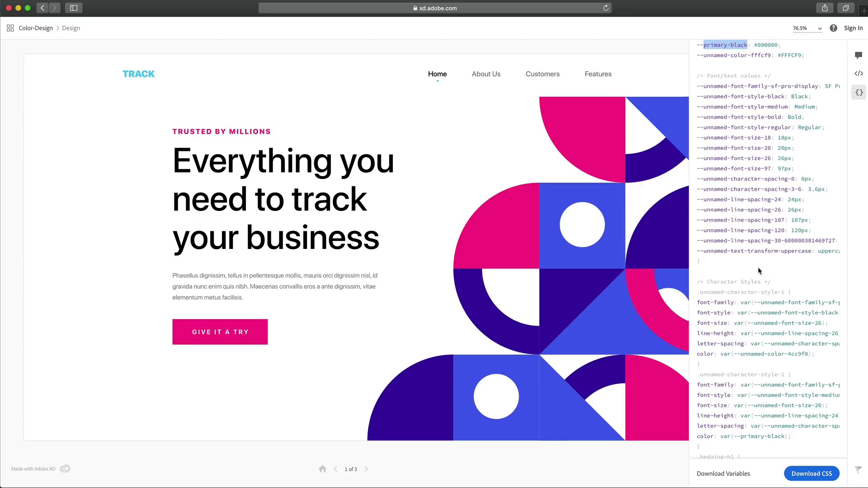
scroll(758, 270, "down", 8)
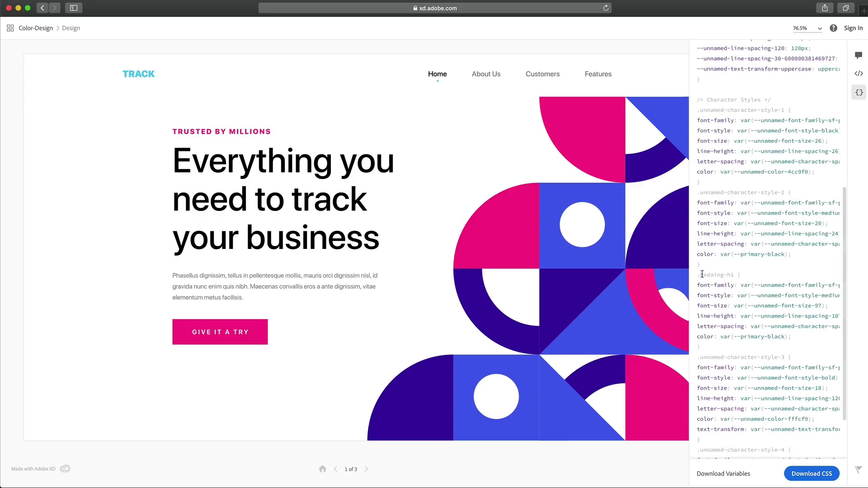
left_click_drag(699, 274, 753, 274)
scroll(757, 260, "up", 15)
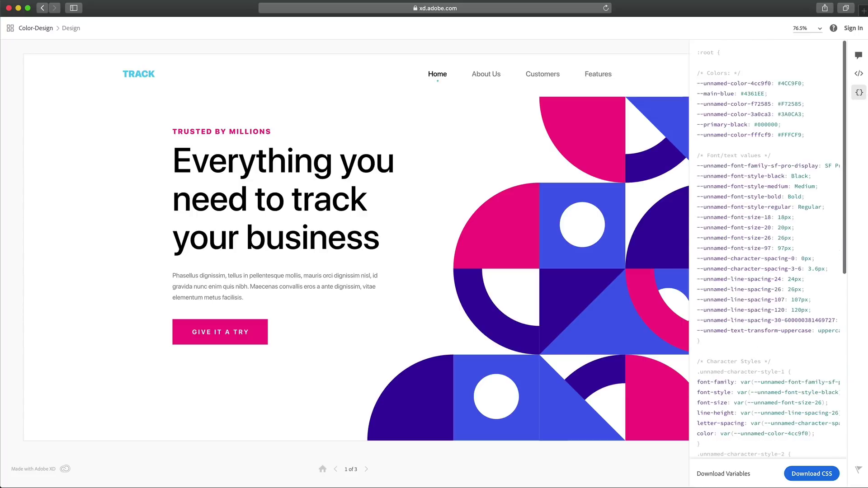
- Copy the main-blue and primary-black colour values from the specs, then return to CSS
left_click(859, 73)
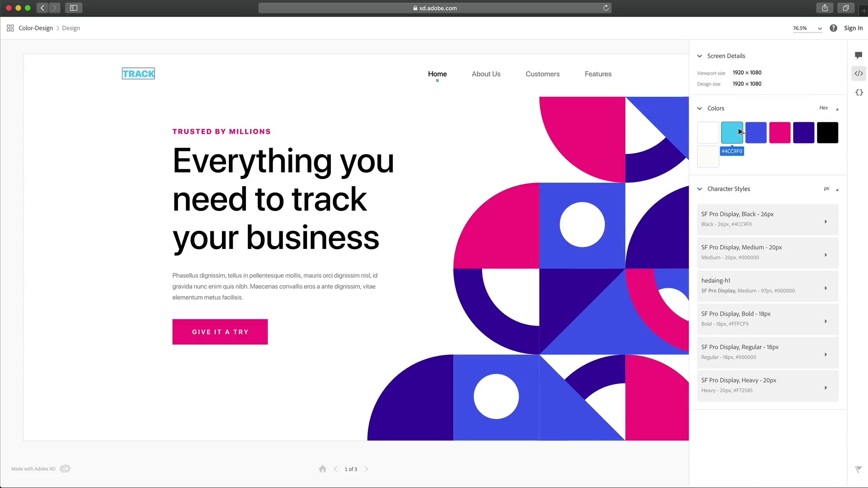
mouse_move(759, 136)
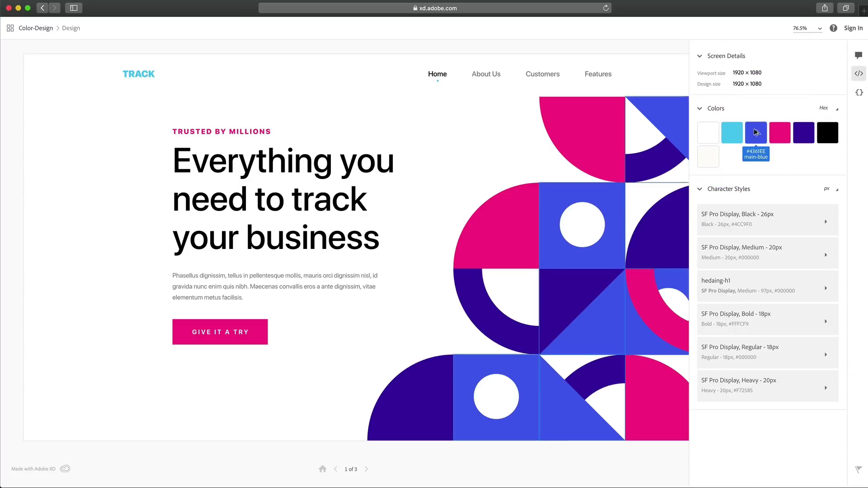
left_click(757, 133)
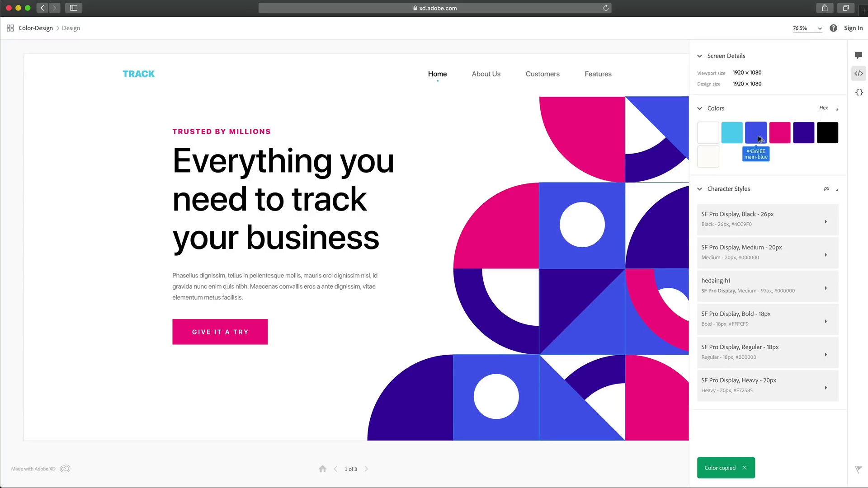
mouse_move(827, 134)
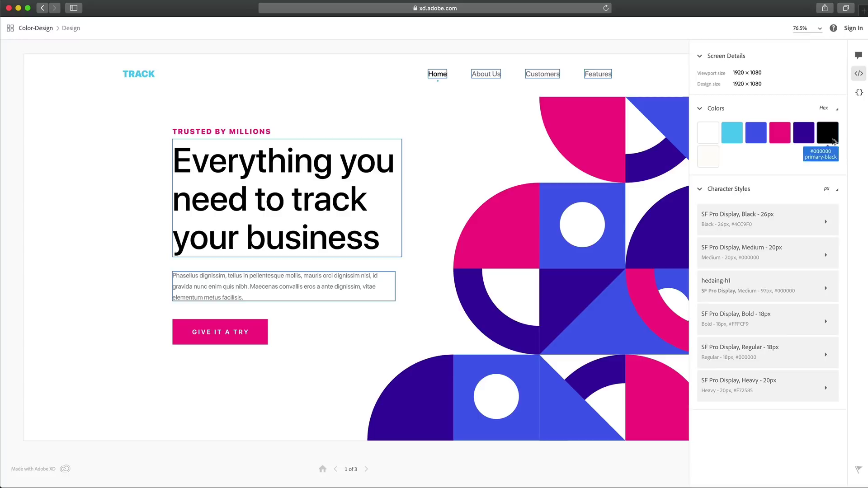
left_click(826, 137)
left_click(858, 92)
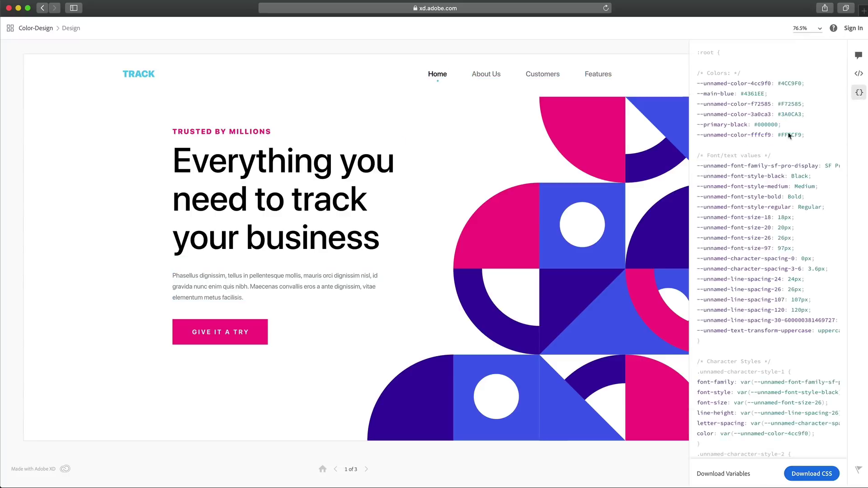